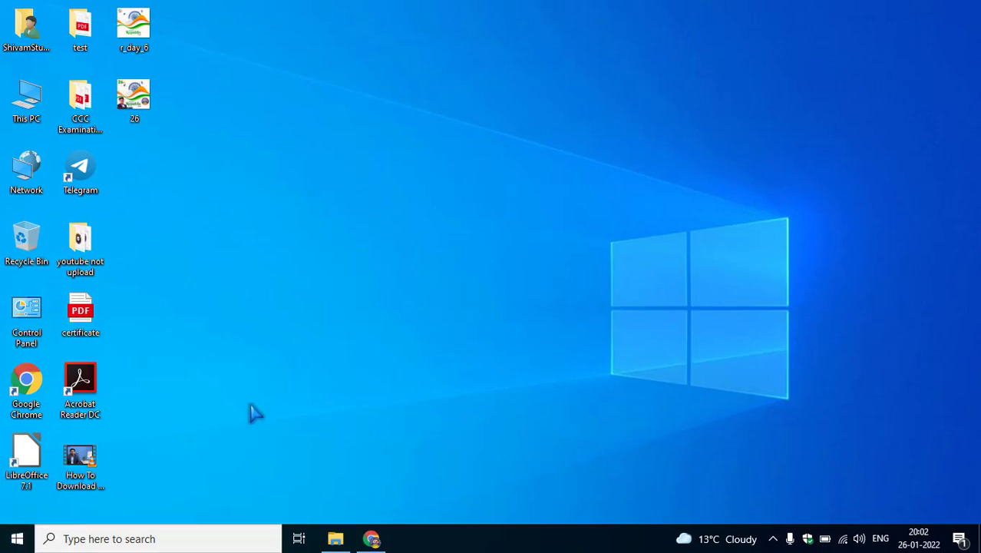
Launch Notepad from the Run dialog and shift its window slightly left and down
key(super+r)
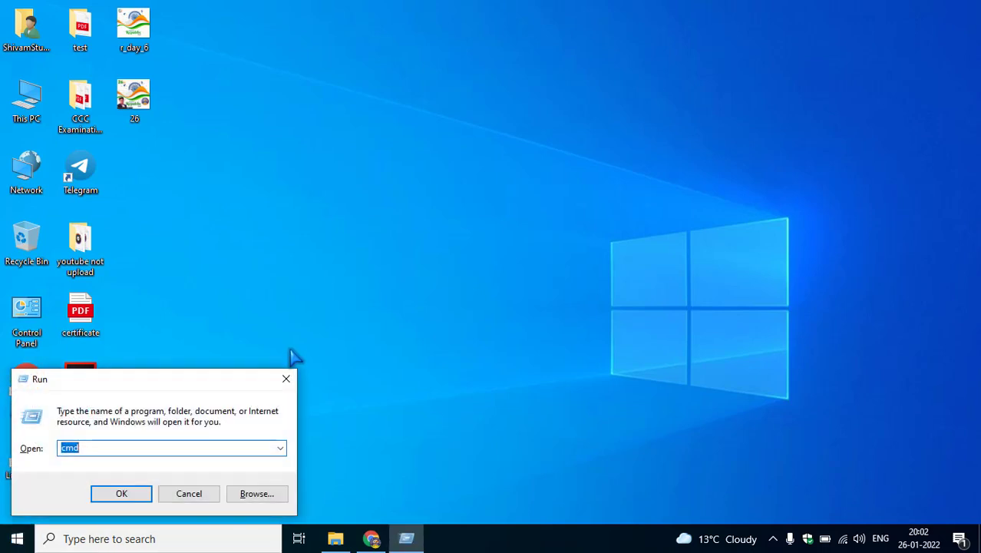
text(note)
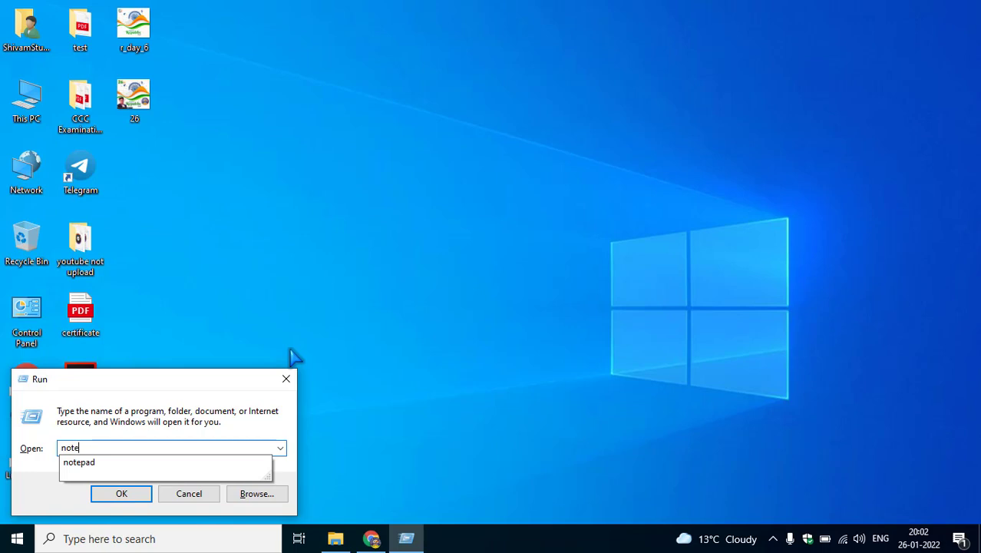
key(Down)
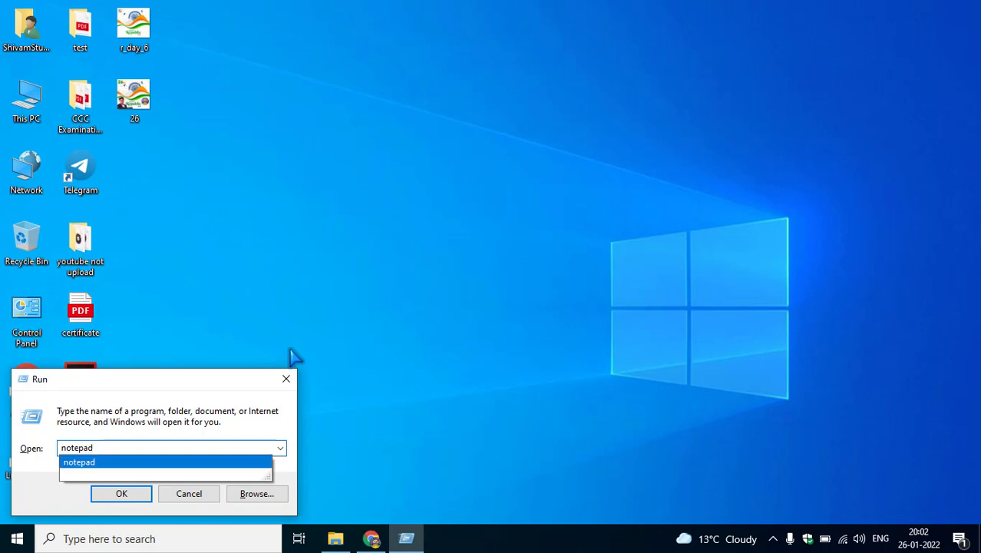
key(Return)
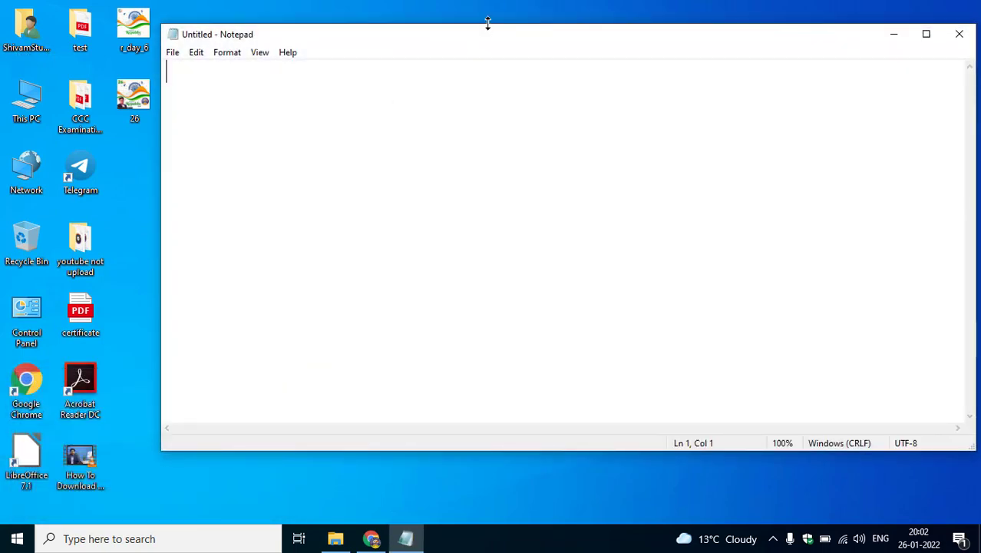
drag(478, 38, 444, 54)
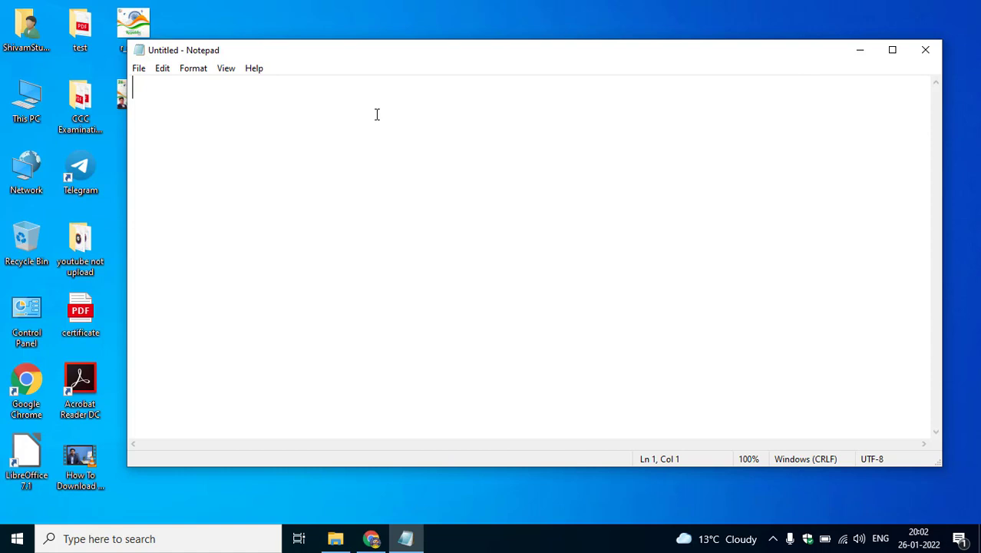
Type the line 'the world shivam institue', removing a stray letter along the way
text(the w)
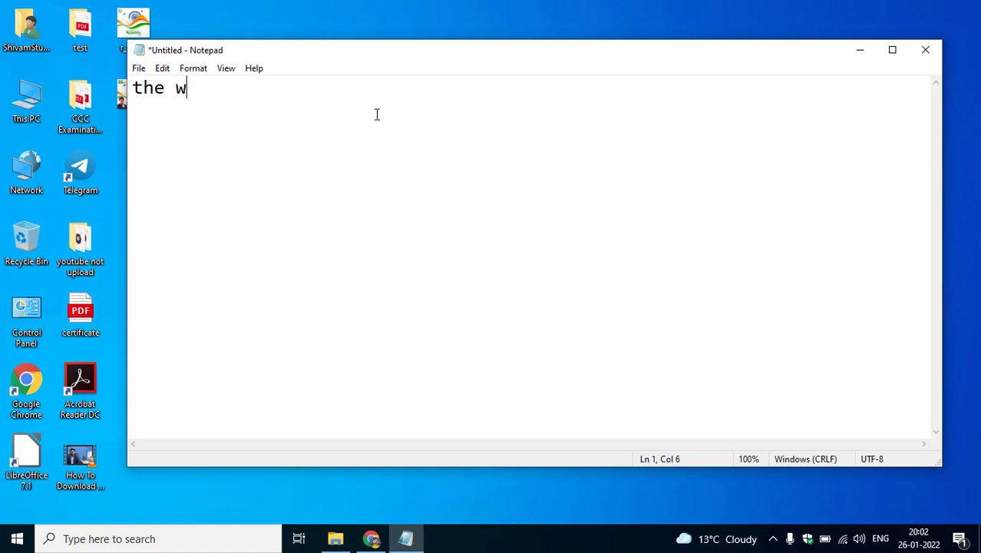
text(orld )
text(sh)
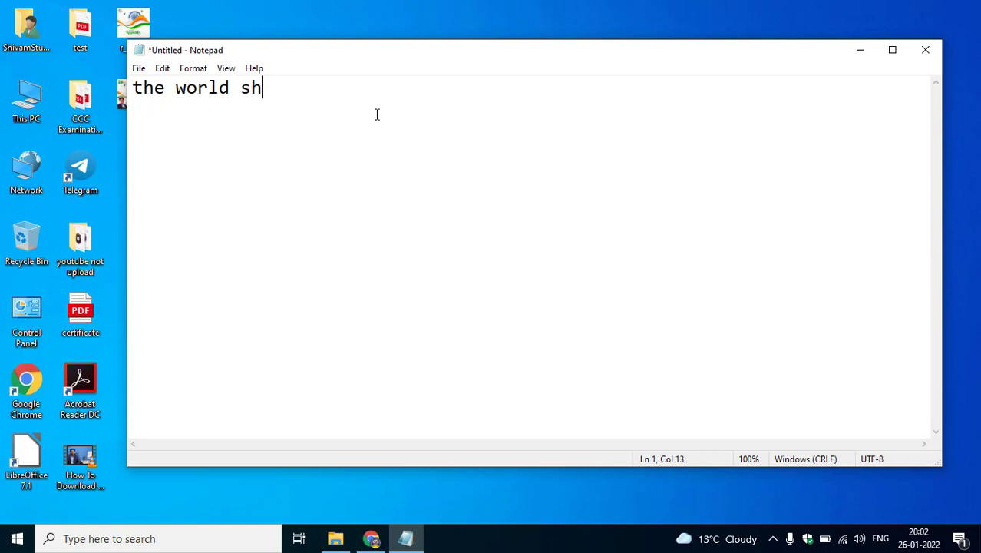
text(ivam s)
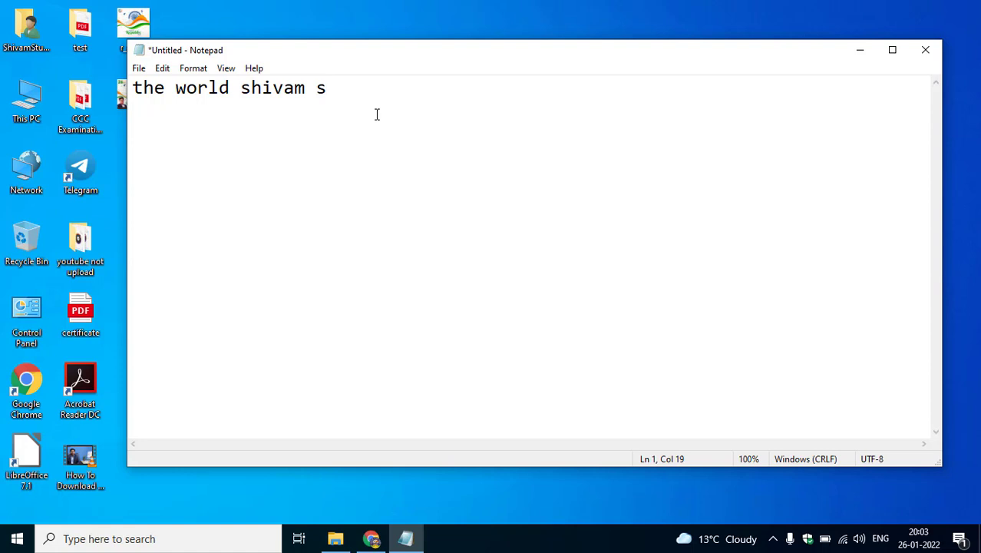
key(BackSpace)
text(insti)
text(tue)
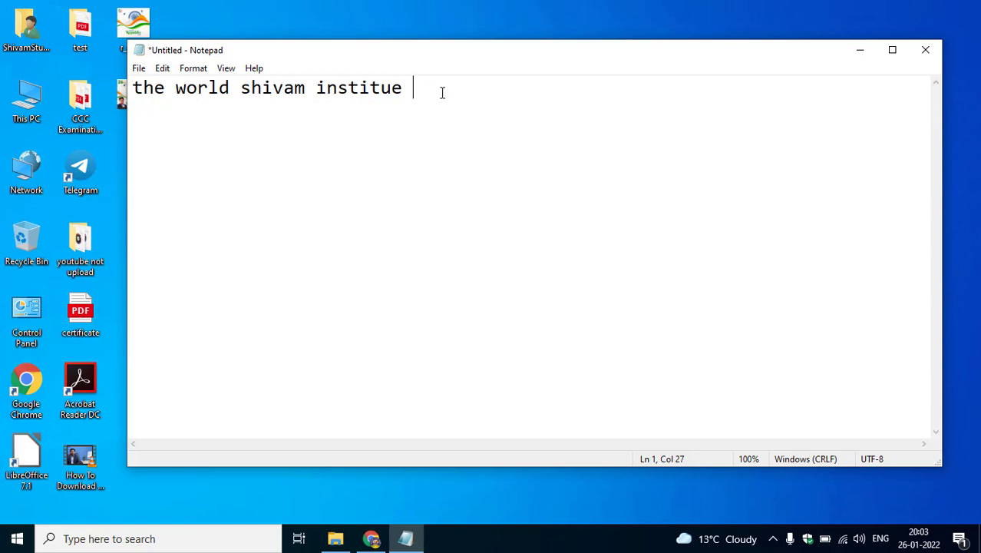
drag(437, 89, 124, 95)
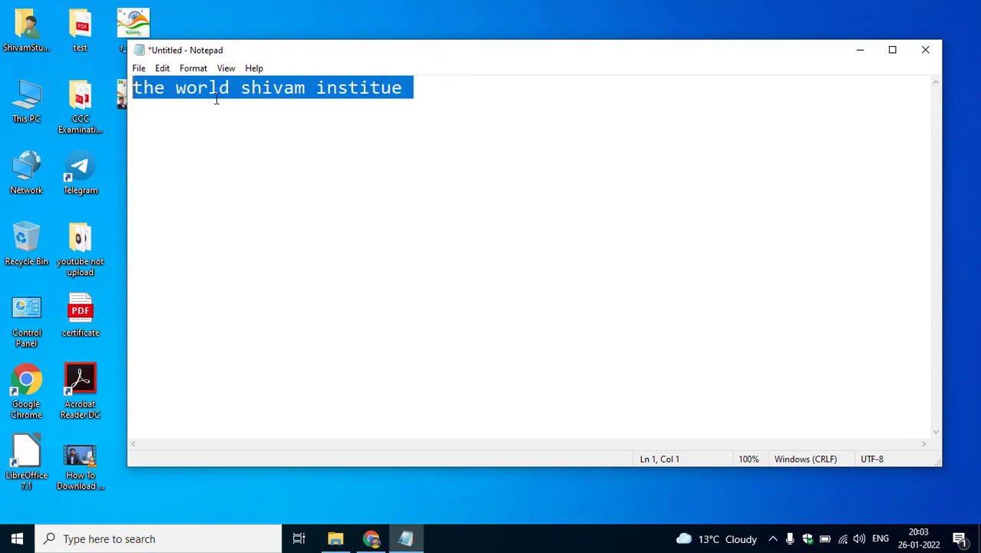
click(419, 87)
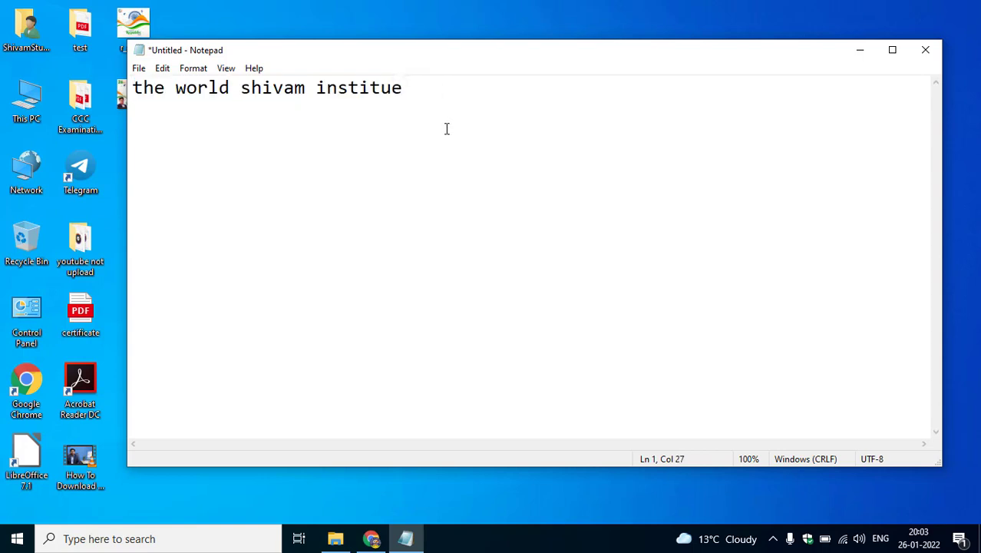
key(ctrl+a)
click(434, 90)
drag(443, 91, 124, 91)
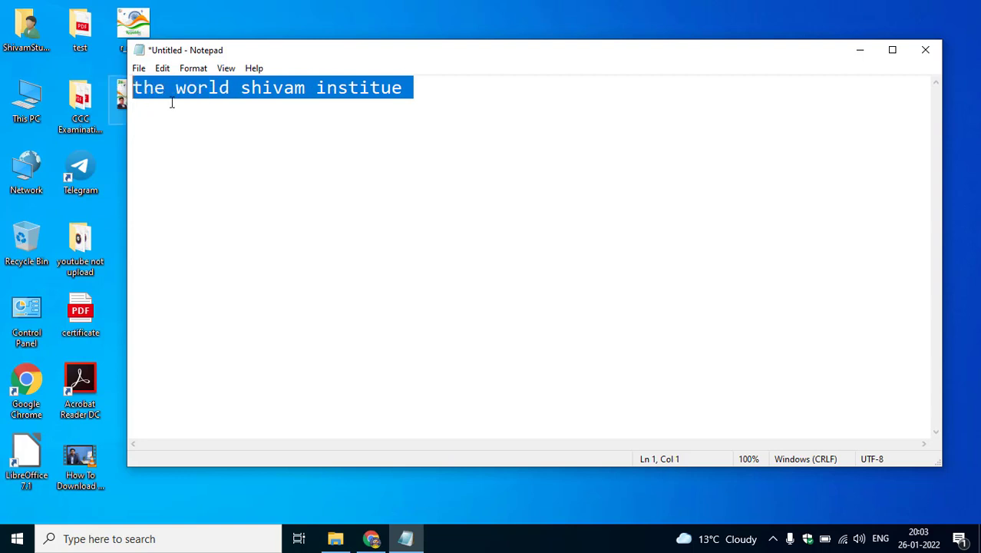
click(313, 112)
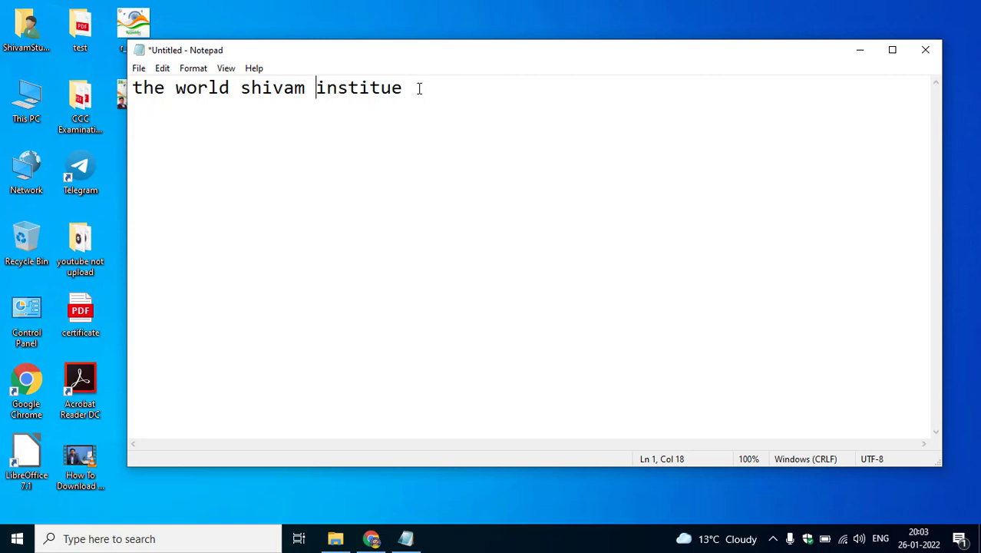
drag(419, 88, 318, 88)
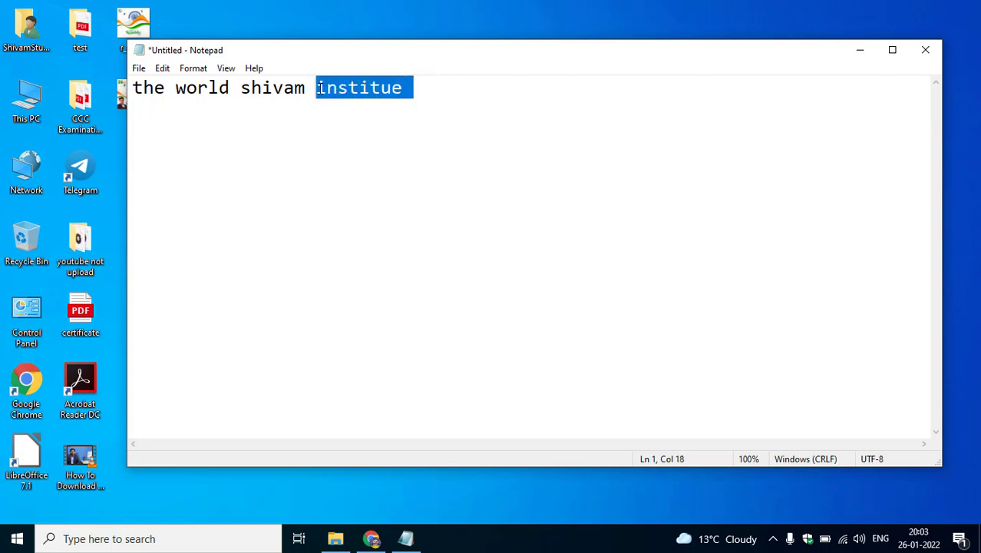
click(482, 87)
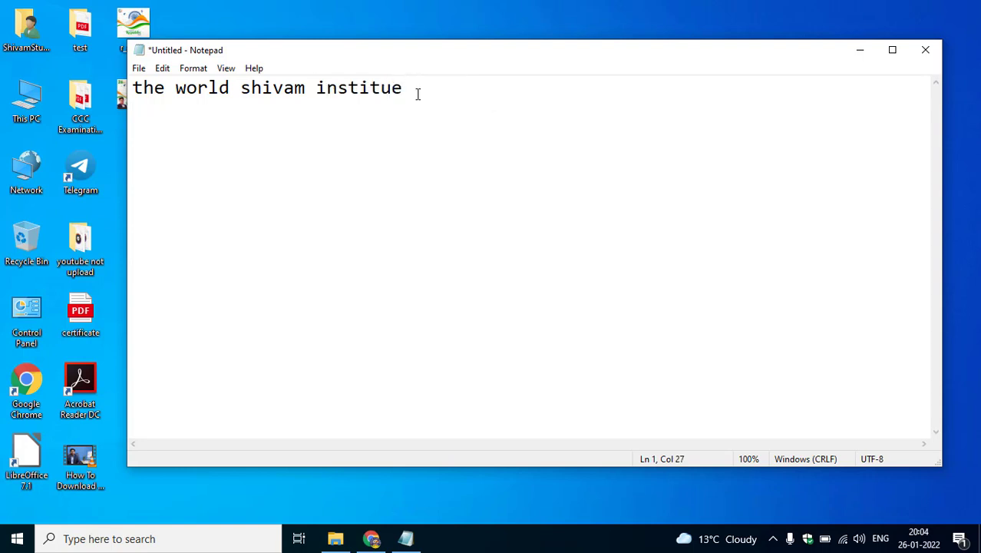
Copy the word 'institue' and paste it at the end of the line
drag(427, 86, 317, 89)
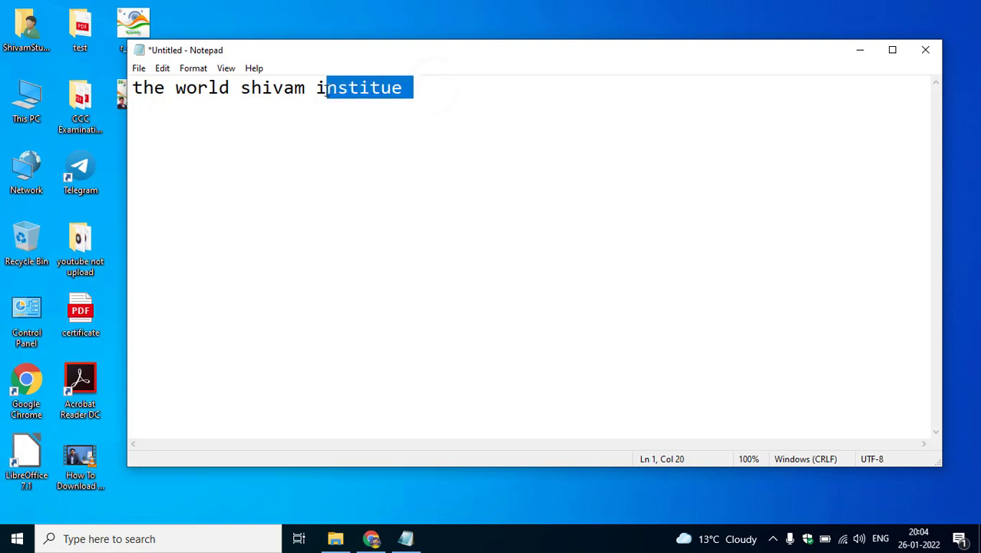
right_click(350, 93)
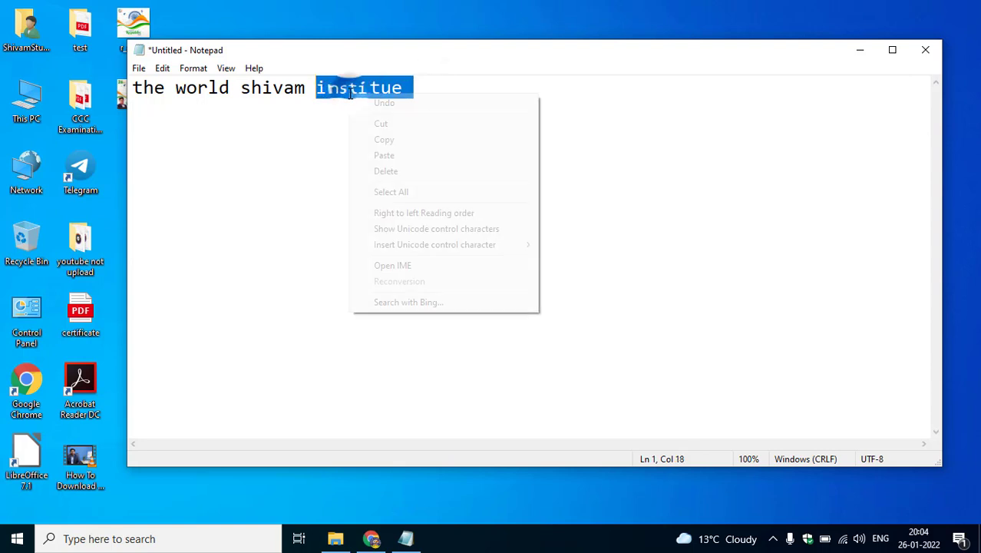
click(388, 140)
click(434, 99)
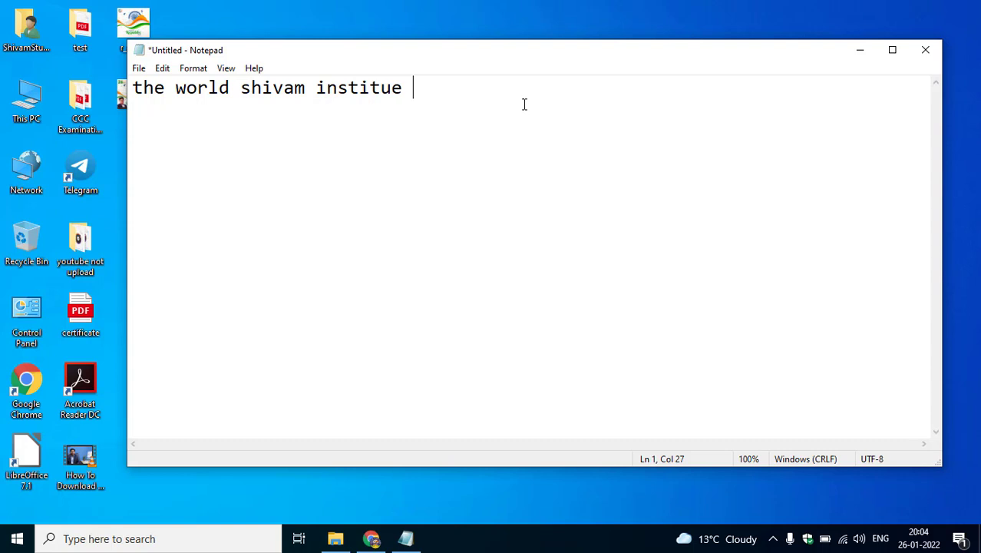
right_click(465, 89)
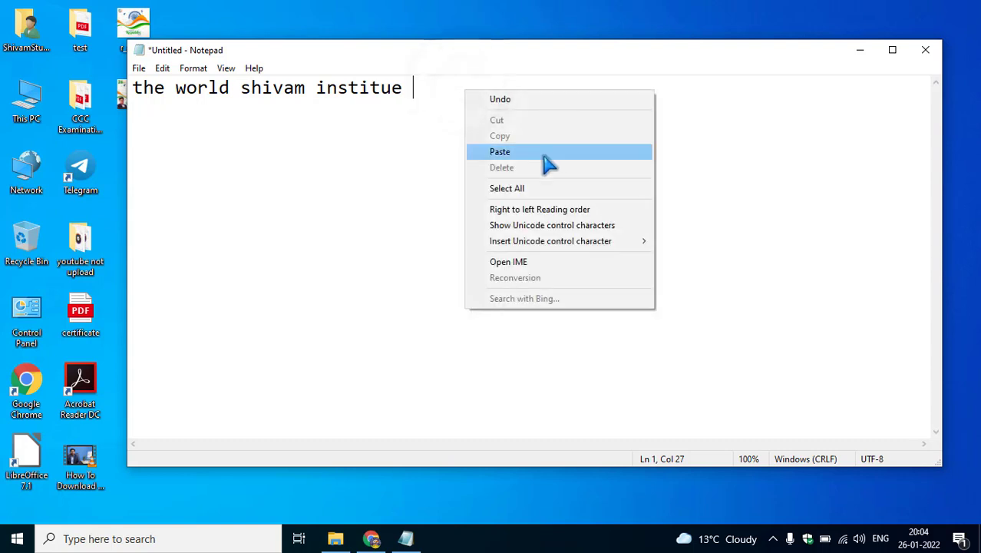
click(499, 152)
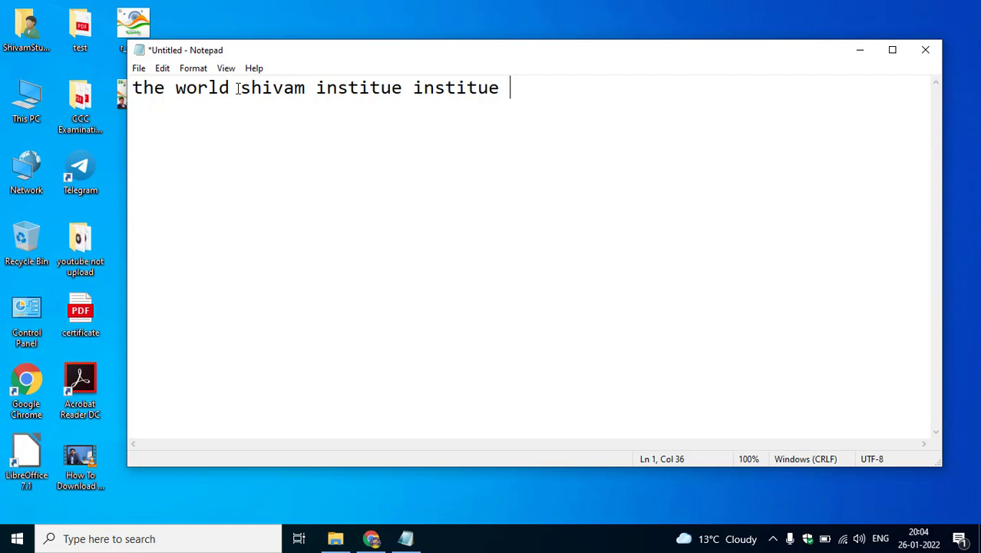
Cut 'shivam' from mid-line and paste it after the second 'institue' at the line end
drag(240, 87, 305, 87)
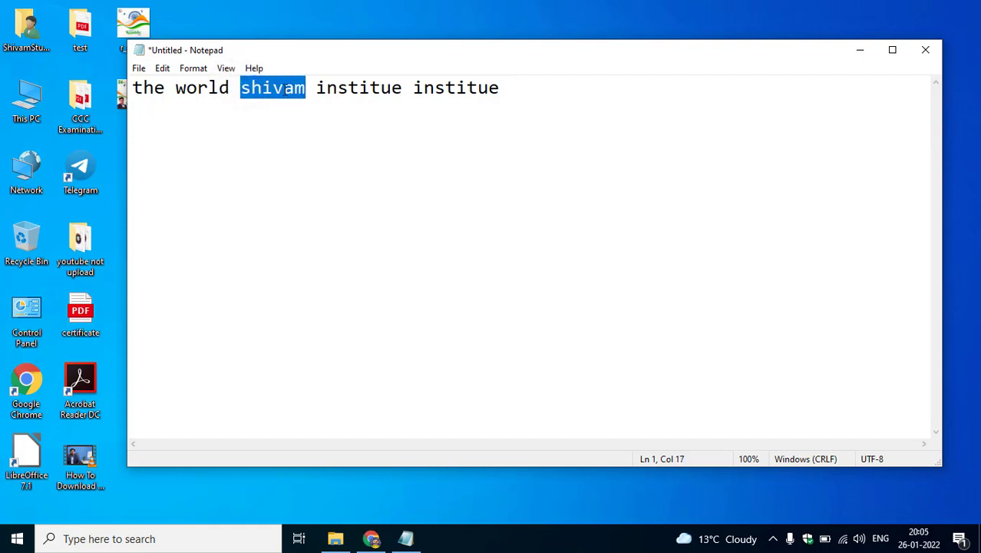
right_click(281, 90)
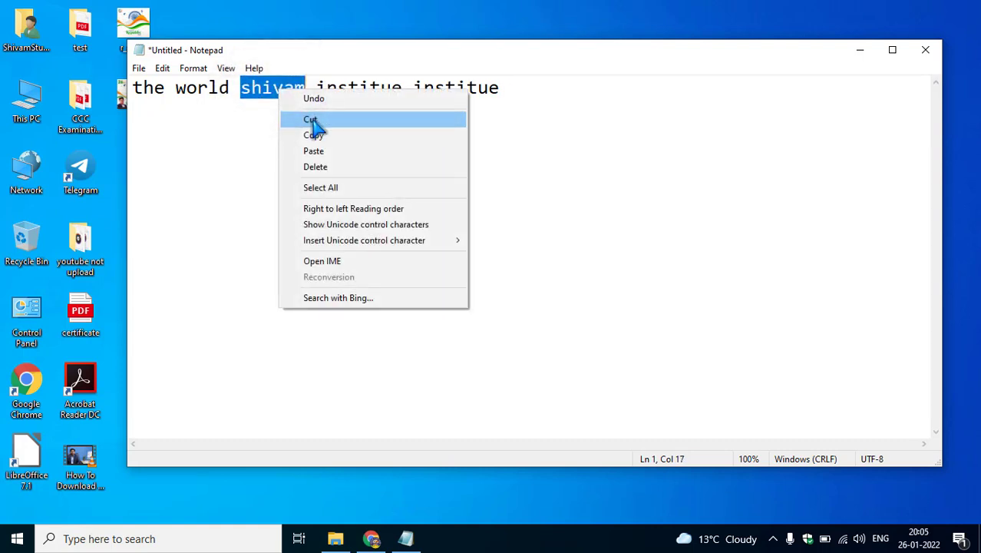
click(310, 120)
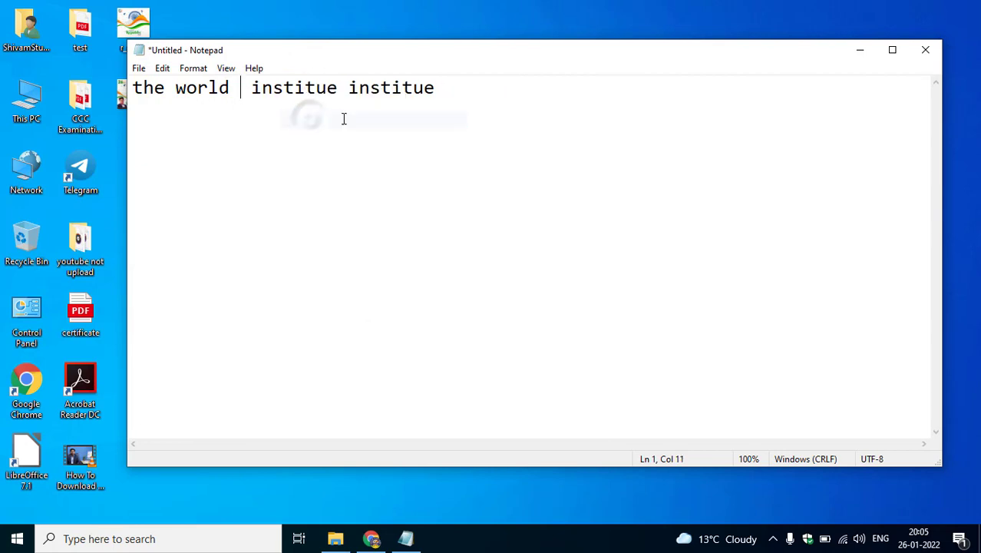
click(468, 87)
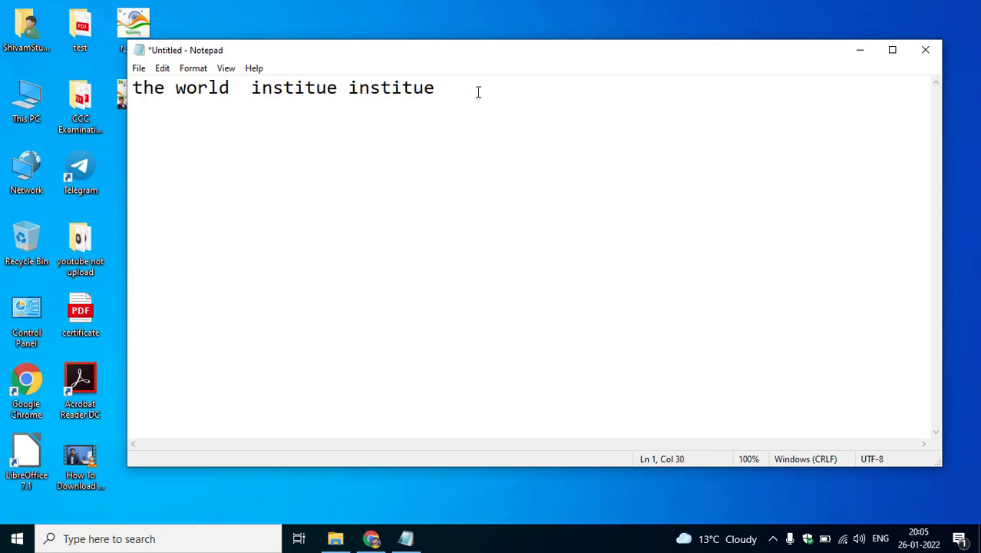
right_click(474, 89)
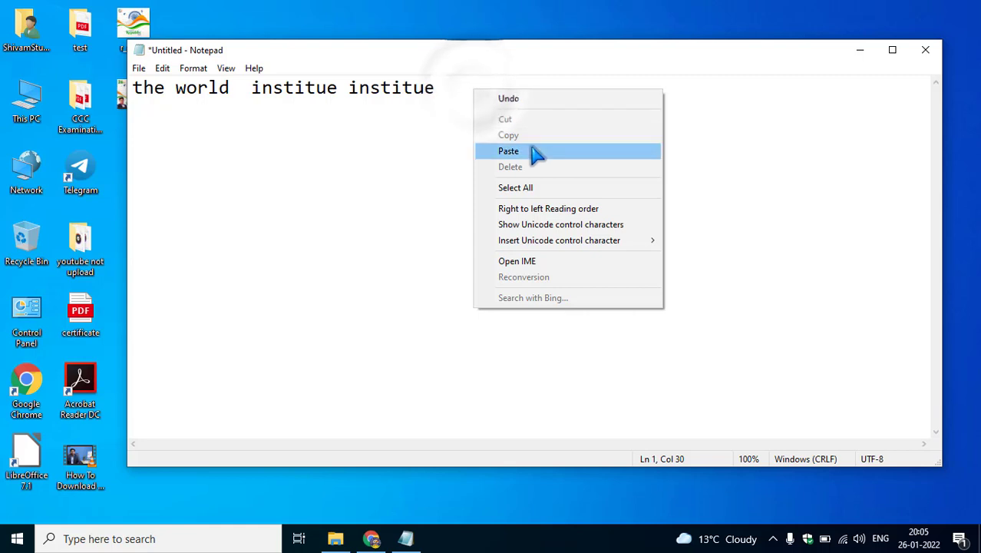
click(531, 150)
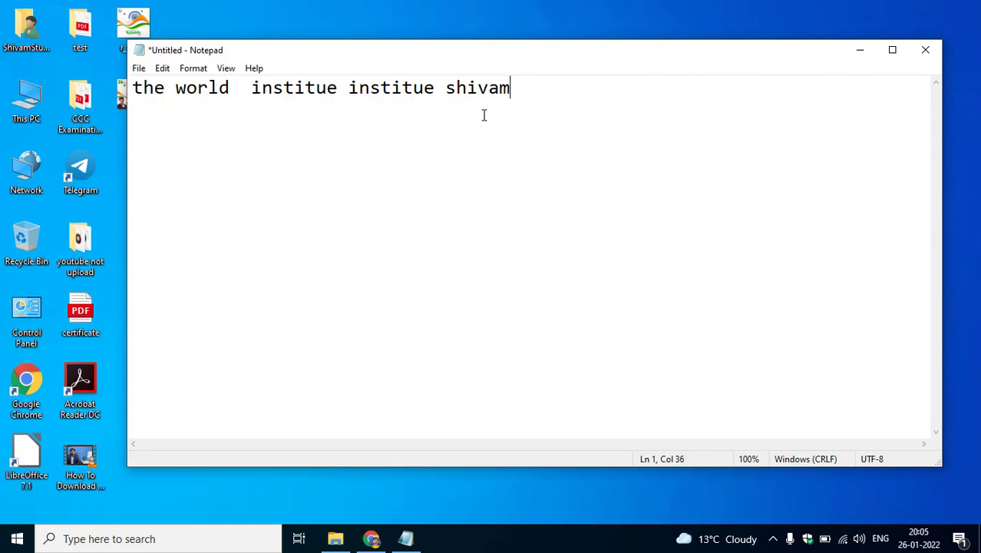
drag(532, 88, 155, 106)
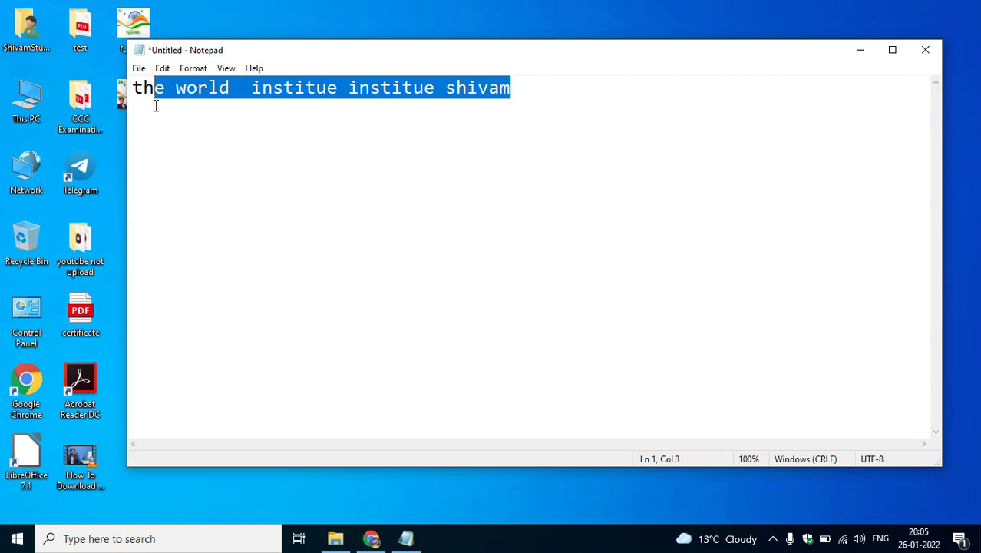
click(540, 87)
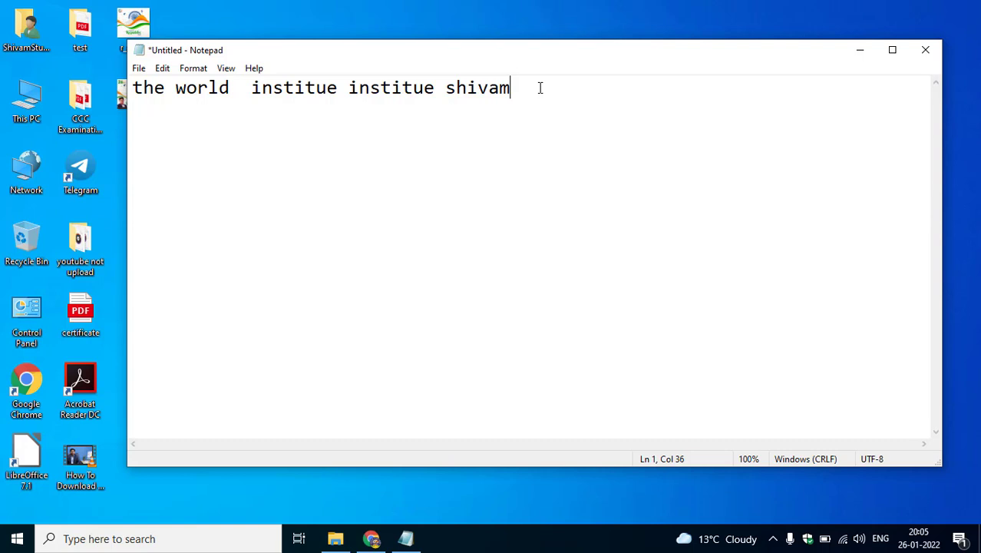
Save the document on the Desktop with the file name 'shivam'
click(138, 69)
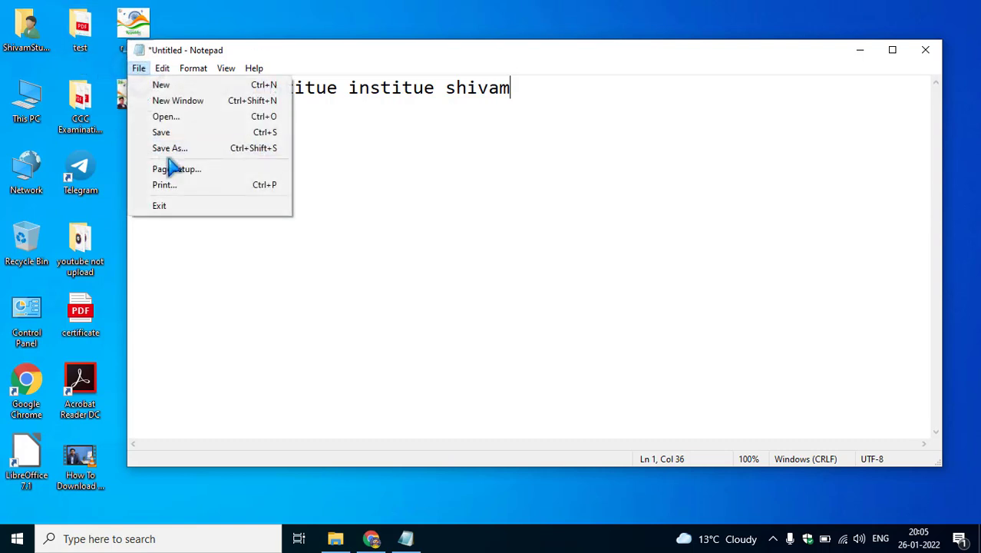
click(179, 133)
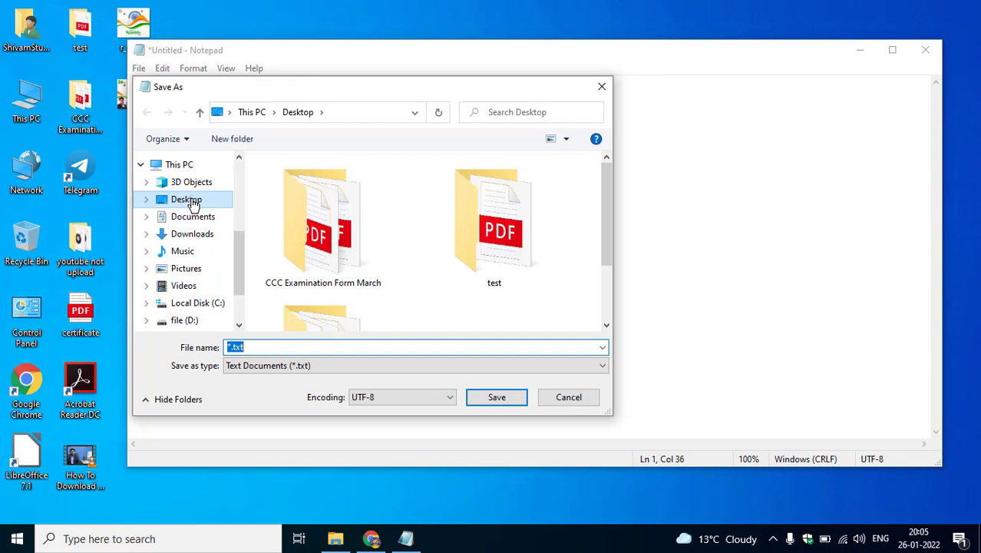
click(192, 201)
click(287, 347)
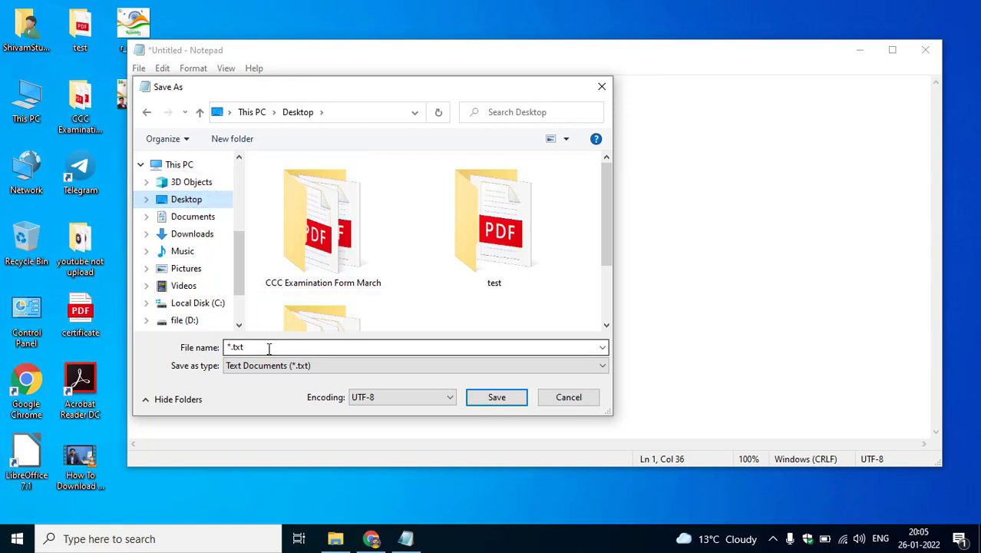
double_click(289, 347)
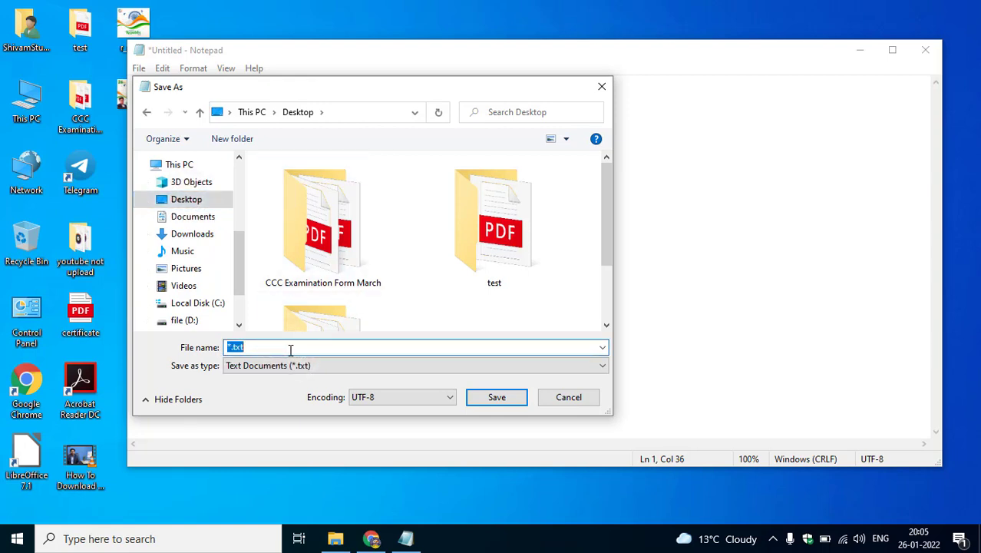
text(sh)
text(ivam)
click(496, 397)
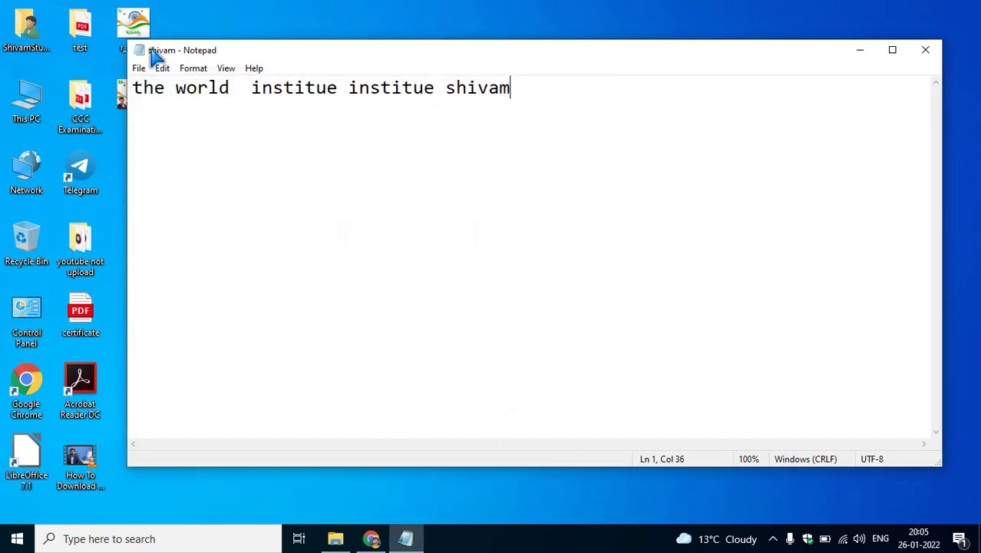
Reposition the shivam Notepad window further left on screen
drag(158, 50, 265, 46)
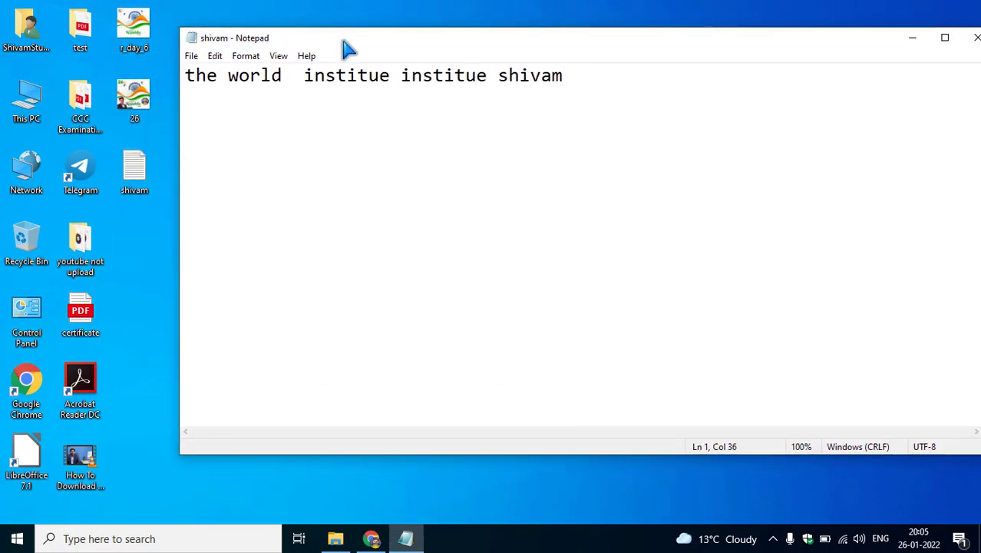
drag(346, 46, 336, 49)
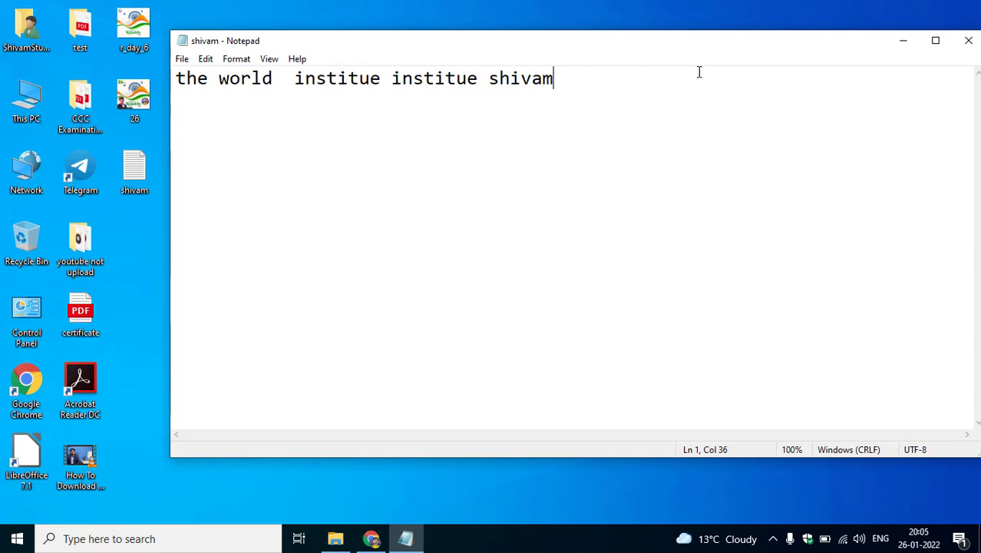
drag(646, 47, 584, 54)
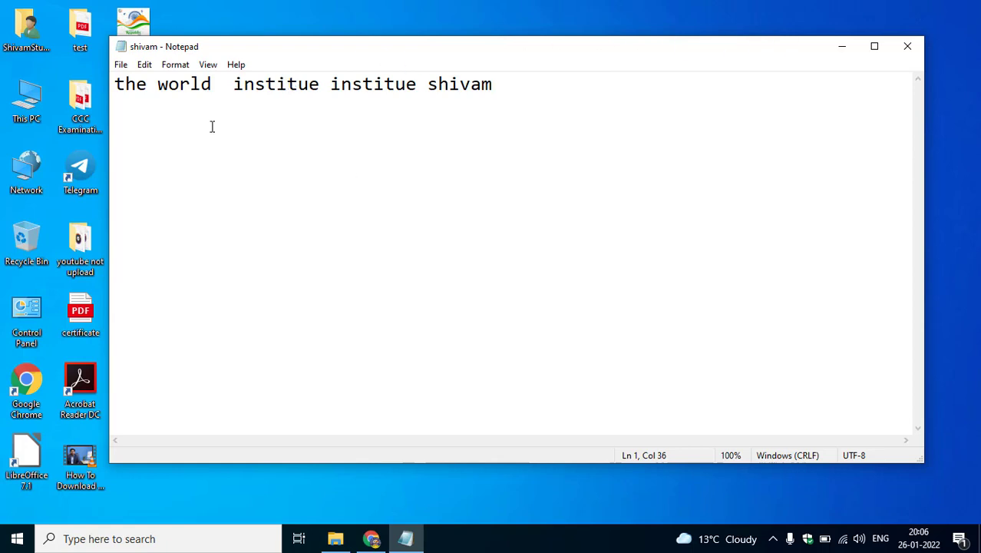
Close the shivam Notepad window and send the shivam desktop file to the Recycle Bin
click(908, 46)
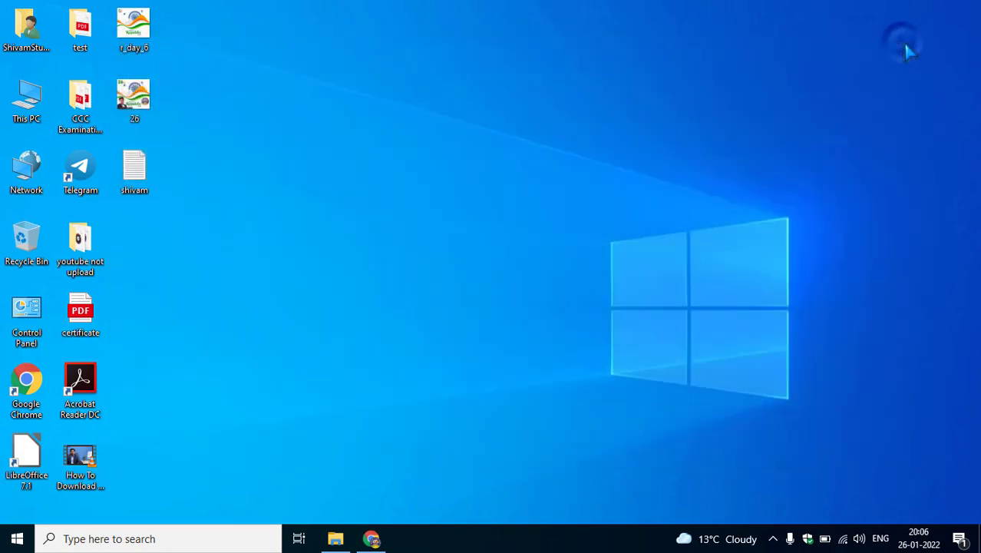
double_click(133, 172)
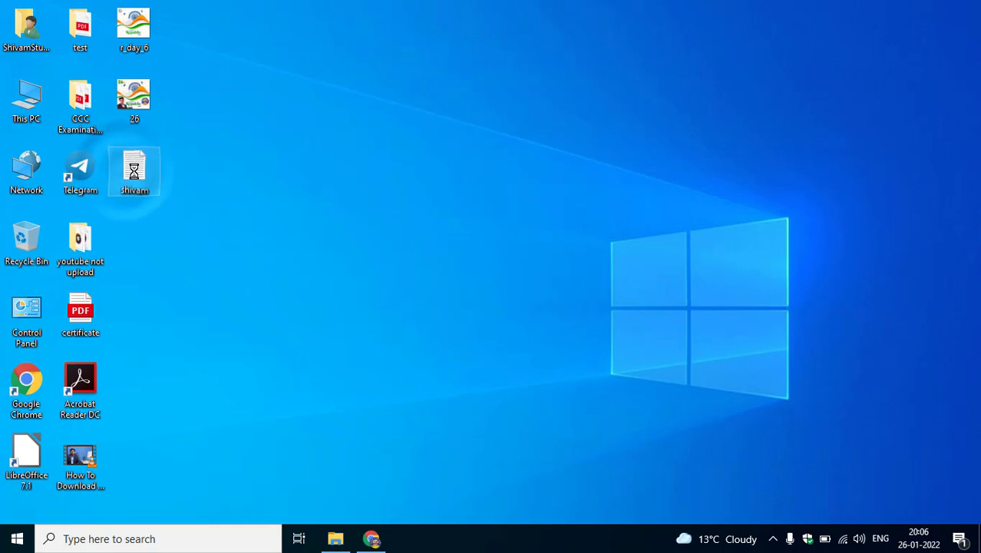
right_click(147, 171)
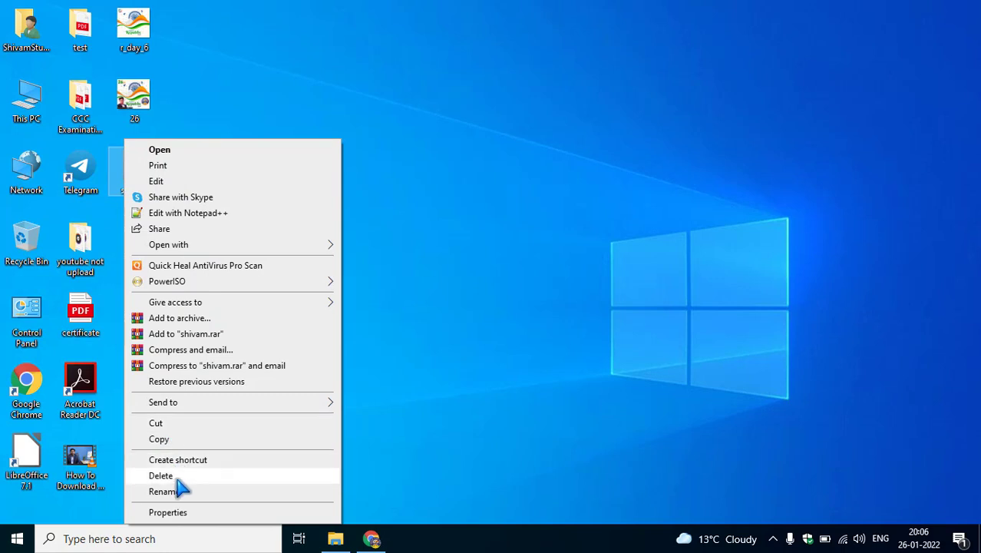
click(601, 23)
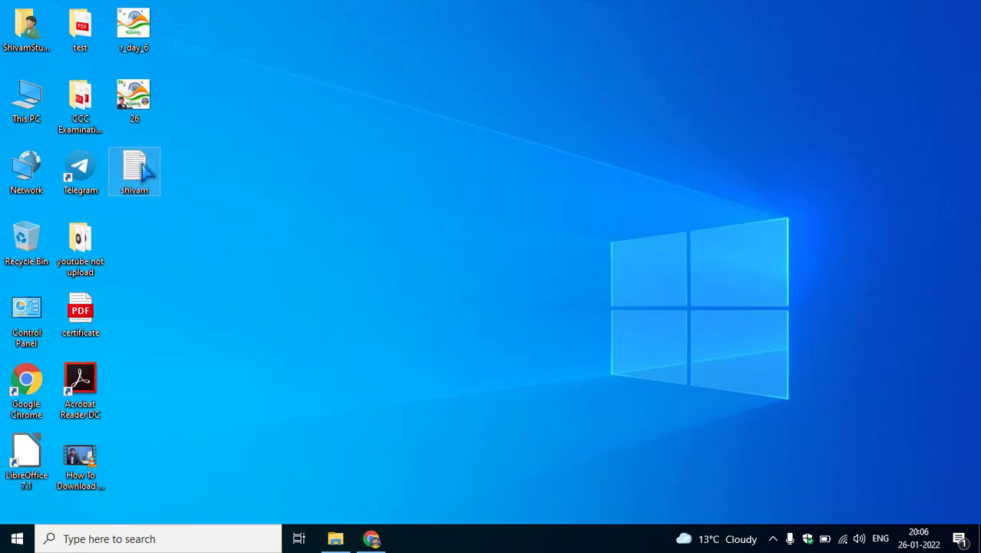
key(Delete)
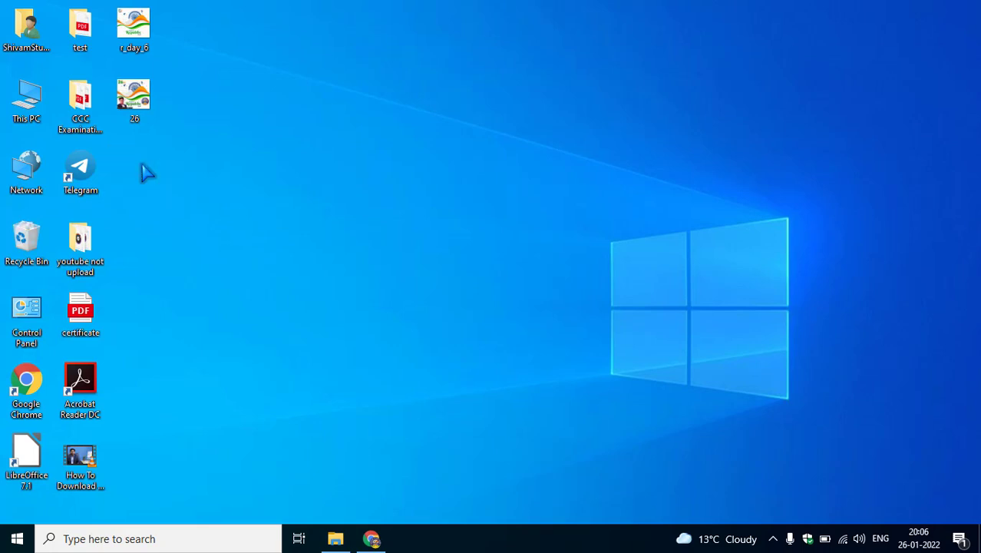